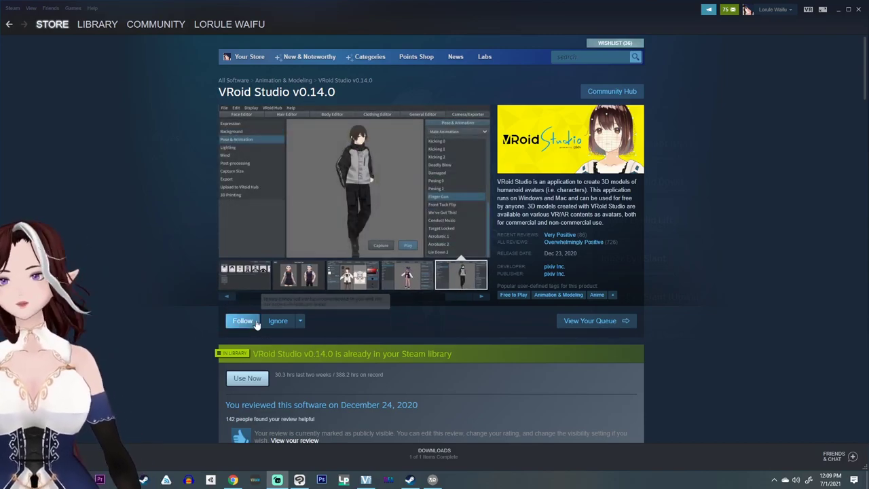
- Switch to VRoid Studio and open the AvatarSample_B sample model
{"action": "left_click_drag", "start_coordinate": [272, 298], "coordinate": [232, 297]}
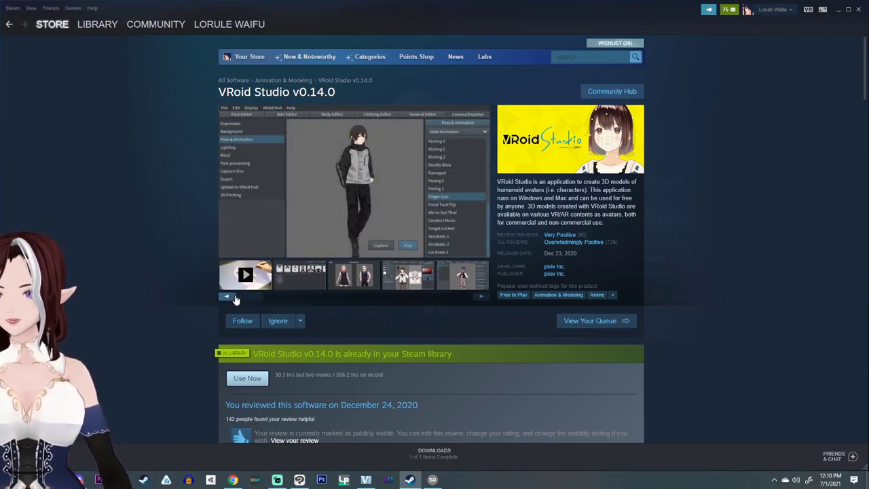
{"action": "mouse_move", "coordinate": [436, 482]}
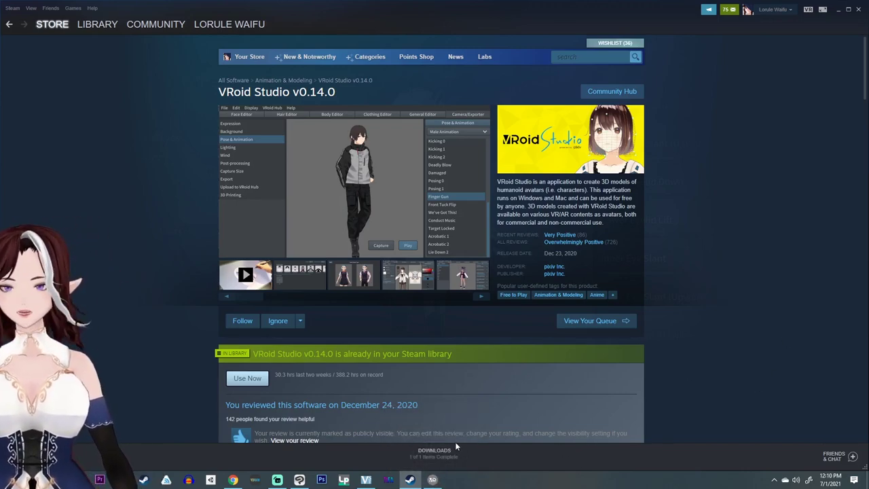
{"action": "left_click", "coordinate": [431, 477]}
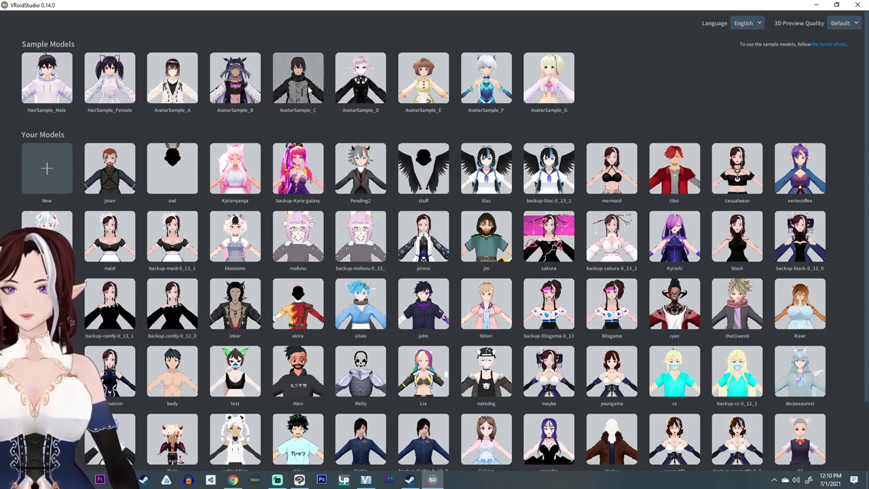
{"action": "left_click", "coordinate": [244, 83]}
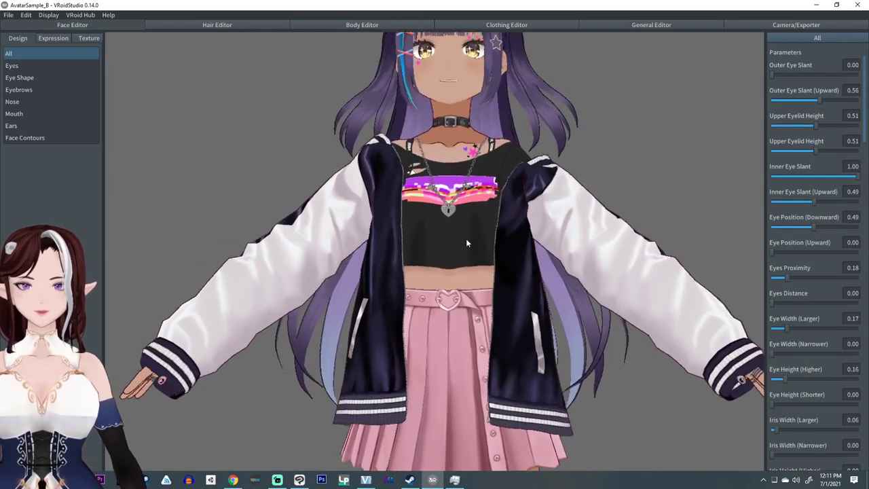
{"action": "middle_click_drag", "start_coordinate": [466, 238], "coordinate": [613, 305]}
{"action": "right_click_drag", "start_coordinate": [613, 305], "coordinate": [409, 259]}
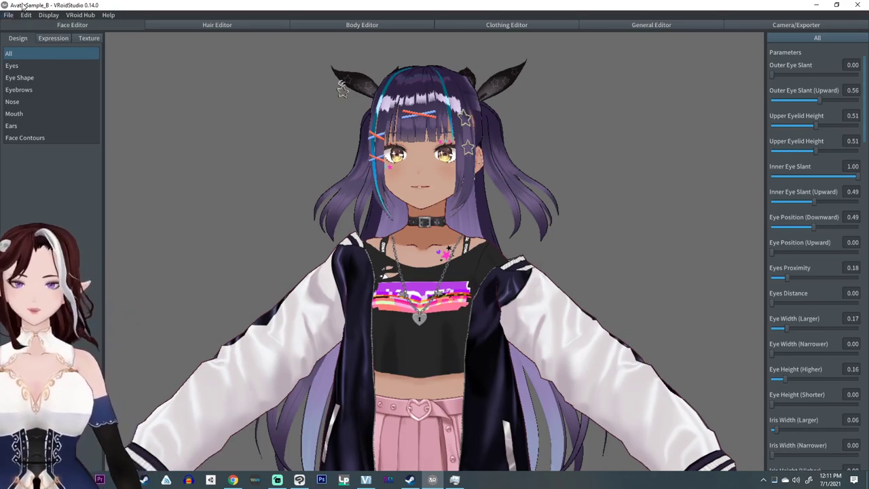
- Bring up the avatar's face textures in the Face Editor
{"action": "left_click", "coordinate": [10, 15]}
{"action": "mouse_move", "coordinate": [85, 16]}
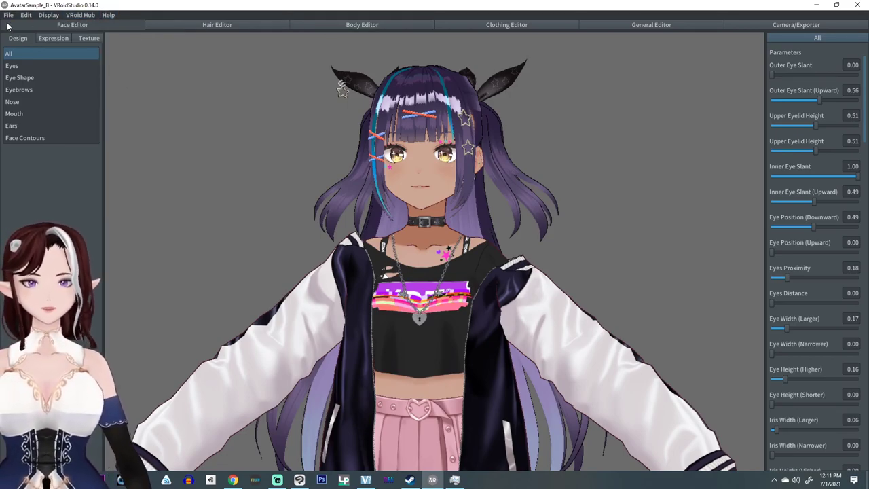
{"action": "left_click", "coordinate": [91, 38]}
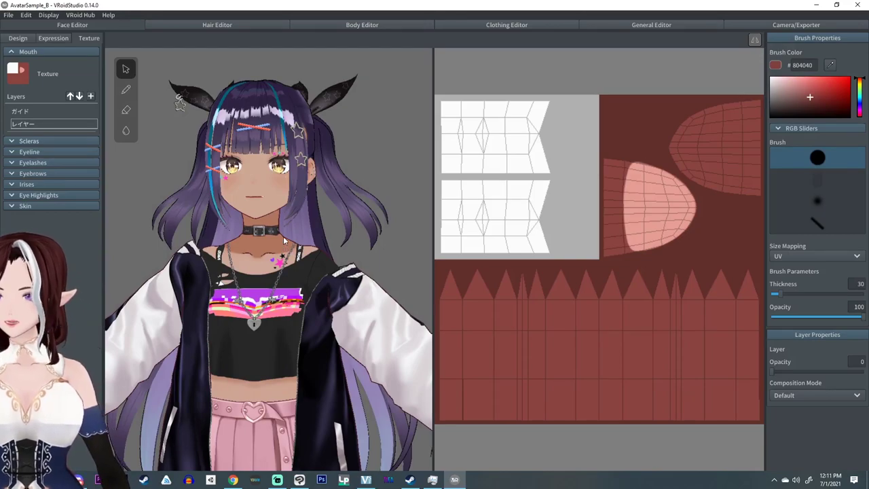
- Enter the Clothing Editor and select the custom ロングコート entry as the avatar's top
{"action": "left_click", "coordinate": [502, 25]}
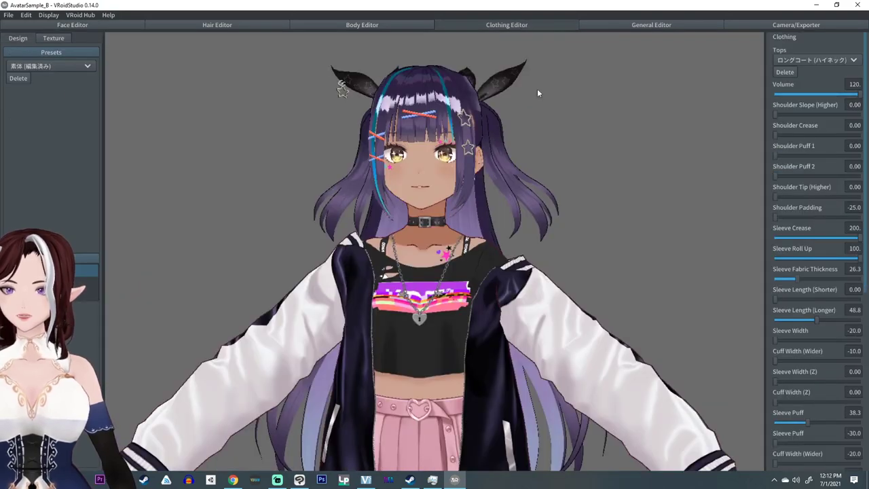
{"action": "left_click", "coordinate": [795, 59]}
{"action": "scroll", "coordinate": [817, 108], "scroll_direction": "down", "scroll_amount": 3}
{"action": "scroll", "coordinate": [818, 108], "scroll_direction": "down", "scroll_amount": 5}
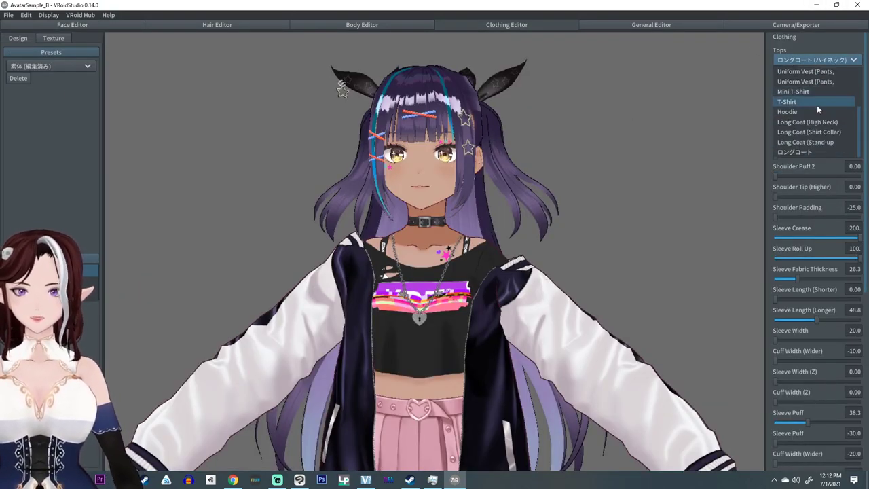
{"action": "left_click", "coordinate": [800, 153]}
{"action": "middle_click_drag", "start_coordinate": [516, 293], "coordinate": [499, 222]}
{"action": "scroll", "coordinate": [501, 210], "scroll_direction": "down", "scroll_amount": 8}
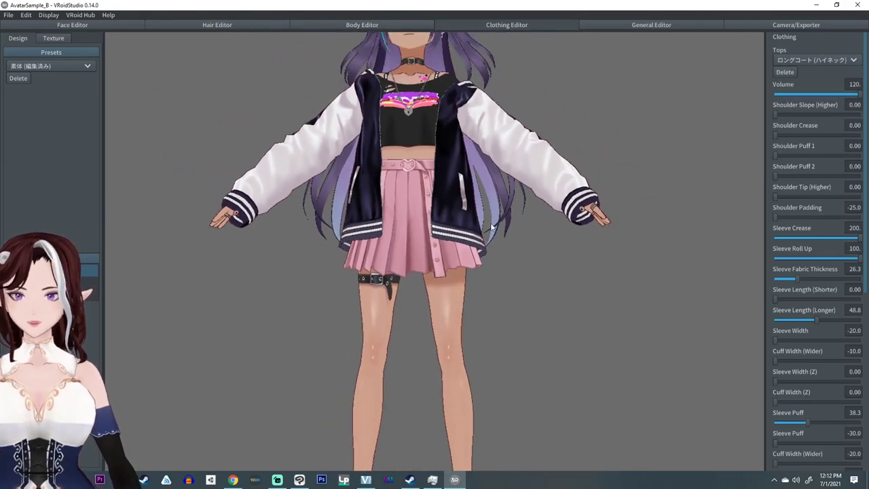
- Try the Long Coat (Stand-up) template as the avatar's top
{"action": "left_click", "coordinate": [791, 65]}
{"action": "scroll", "coordinate": [785, 151], "scroll_direction": "down", "scroll_amount": 3}
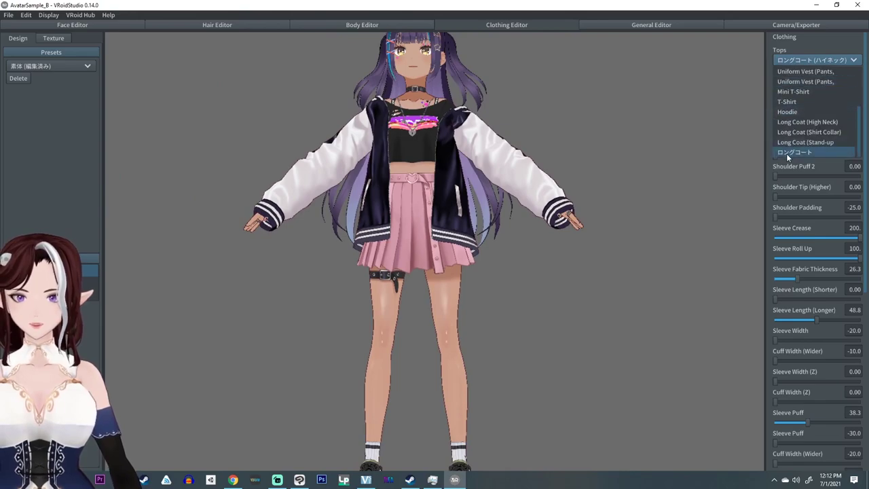
{"action": "left_click", "coordinate": [791, 141]}
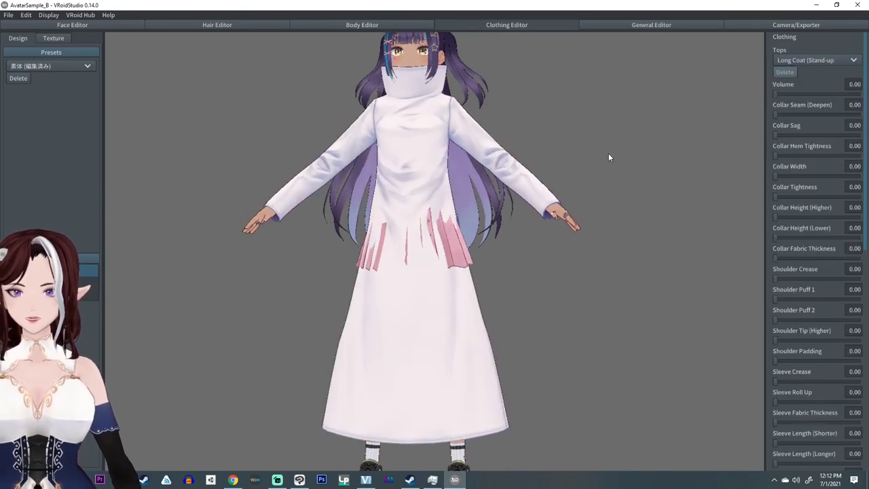
- Restore the avatar's custom ロングコート (ハイネック) top
{"action": "left_click", "coordinate": [792, 61]}
{"action": "scroll", "coordinate": [794, 101], "scroll_direction": "down", "scroll_amount": 3}
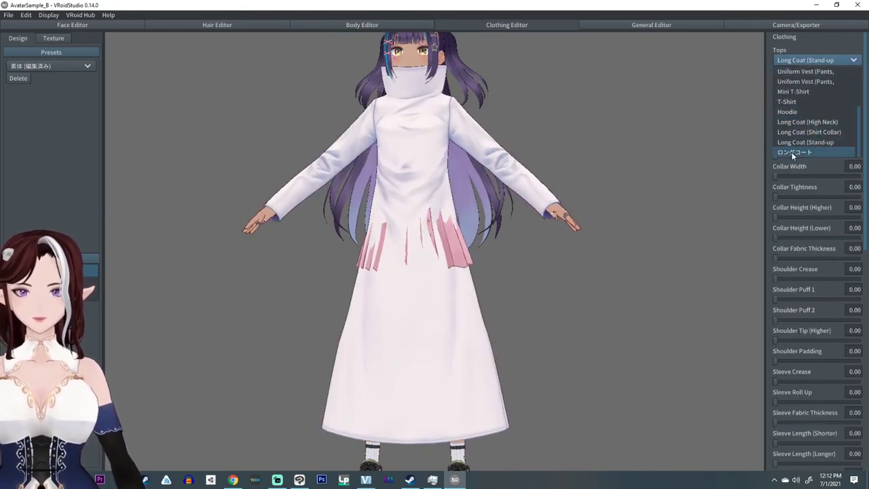
{"action": "left_click", "coordinate": [791, 152]}
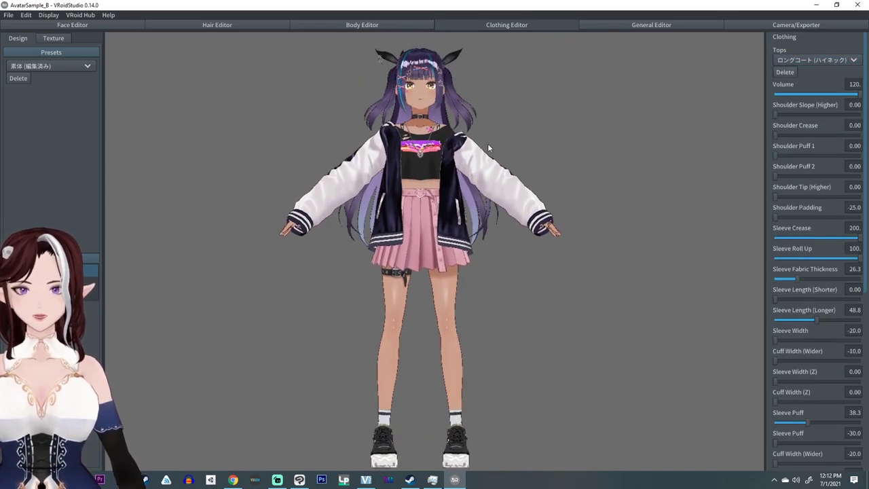
{"action": "scroll", "coordinate": [491, 140], "scroll_direction": "up", "scroll_amount": 3}
{"action": "mouse_move", "coordinate": [457, 117]}
{"action": "right_mouse_down"}
{"action": "mouse_move", "coordinate": [451, 134]}
{"action": "mouse_move", "coordinate": [462, 159]}
{"action": "mouse_move", "coordinate": [471, 127]}
{"action": "mouse_move", "coordinate": [518, 108]}
{"action": "mouse_move", "coordinate": [454, 116]}
{"action": "right_mouse_up"}
{"action": "middle_click_drag", "start_coordinate": [454, 116], "coordinate": [497, 168]}
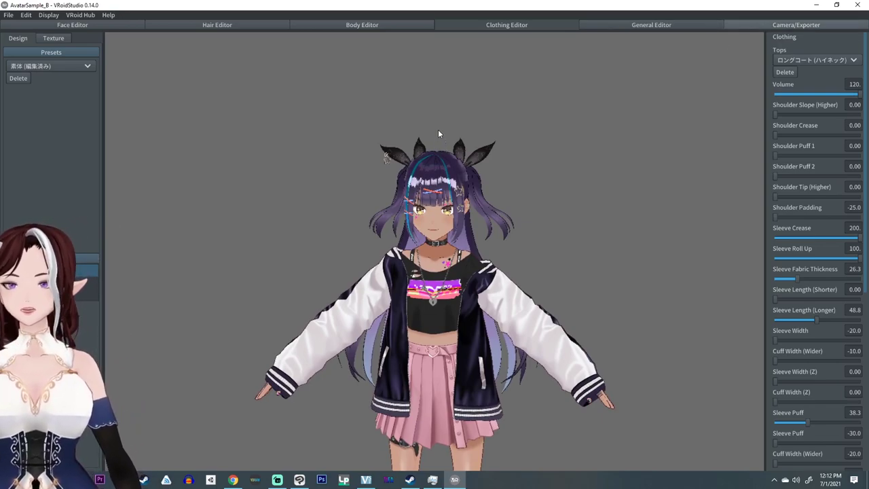
{"action": "middle_click_drag", "start_coordinate": [407, 356], "coordinate": [426, 307]}
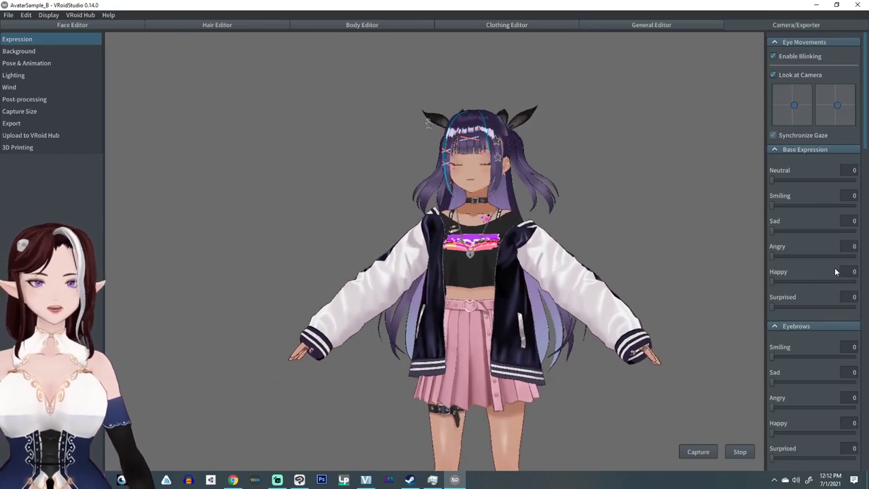
- Open the Pose & Animation settings and preview the Hey! and Determined female animations on the full-length avatar
{"action": "left_click", "coordinate": [26, 63]}
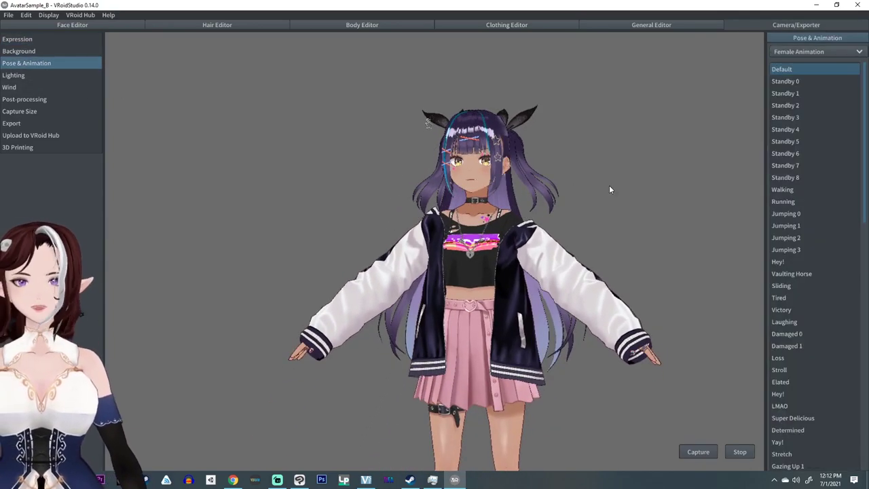
{"action": "middle_click_drag", "start_coordinate": [471, 257], "coordinate": [451, 205]}
{"action": "scroll", "coordinate": [452, 207], "scroll_direction": "down", "scroll_amount": 3}
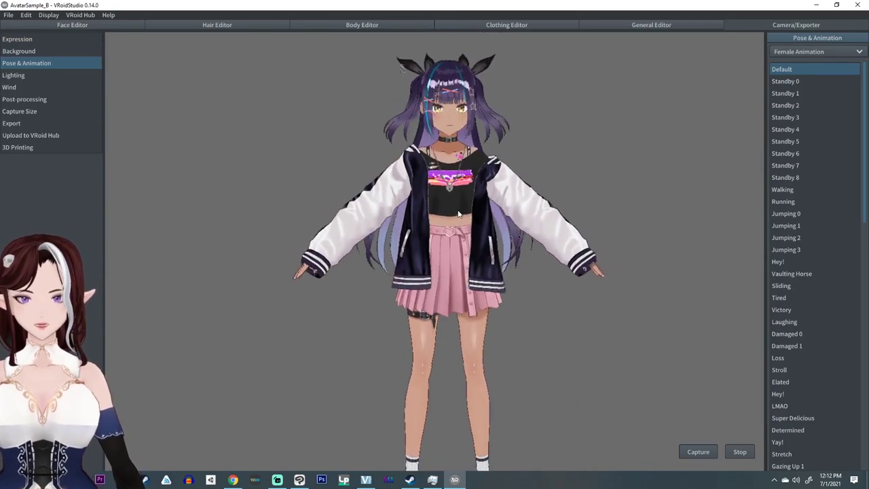
{"action": "scroll", "coordinate": [457, 213], "scroll_direction": "down", "scroll_amount": 3}
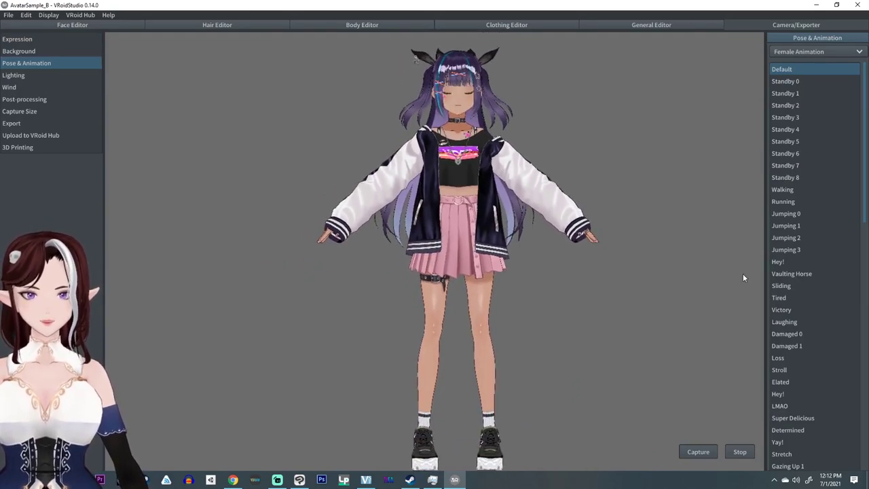
{"action": "scroll", "coordinate": [816, 320], "scroll_direction": "down", "scroll_amount": 2}
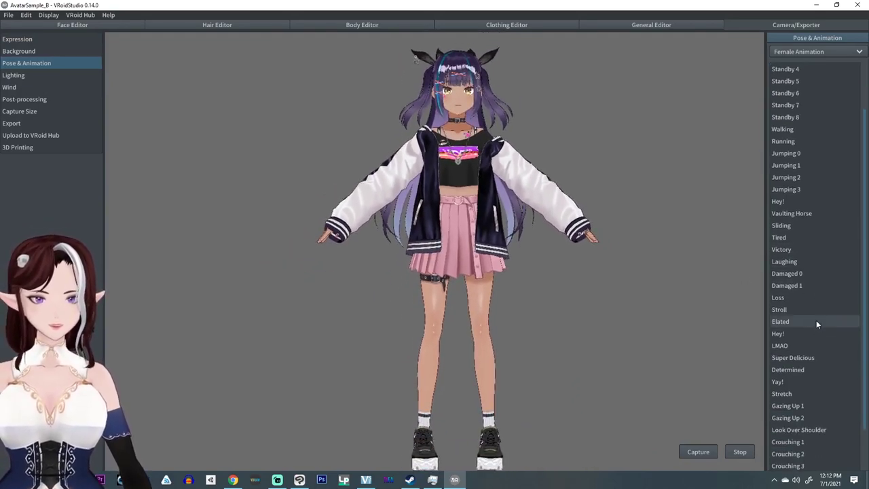
{"action": "left_click", "coordinate": [778, 334]}
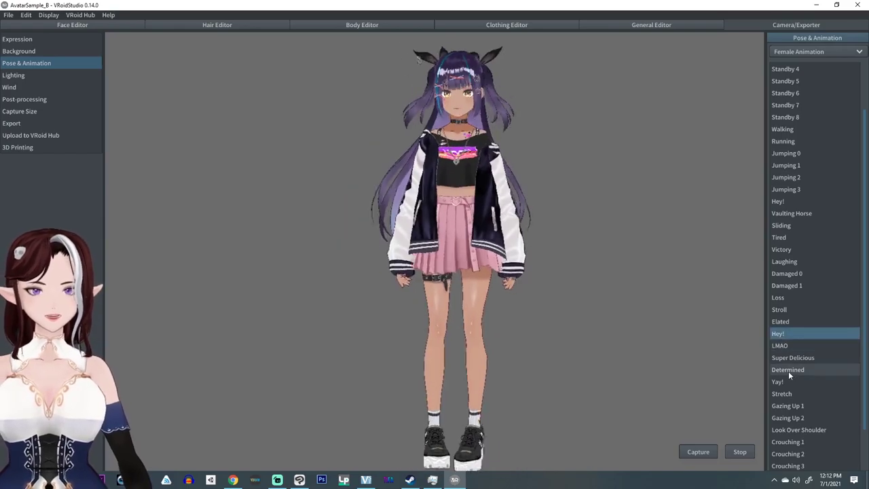
{"action": "left_click", "coordinate": [787, 370]}
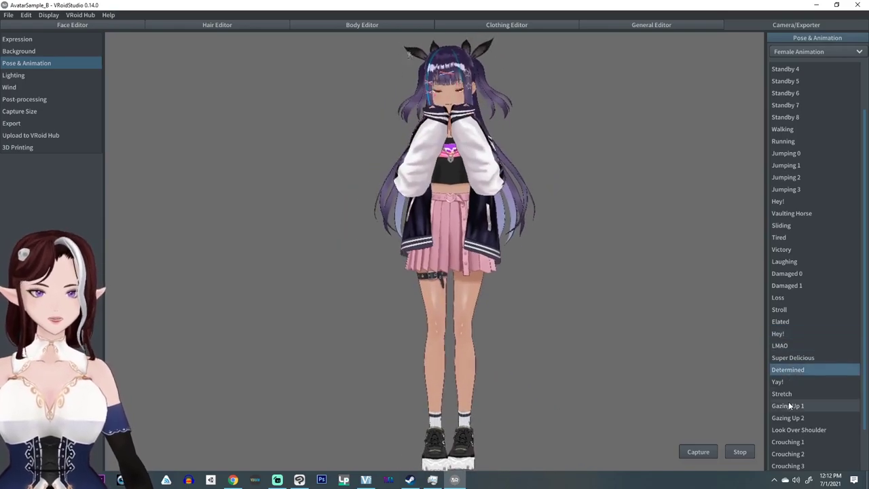
- Preview the Crouching 2 and Lie Down 1 female animations
{"action": "scroll", "coordinate": [795, 440], "scroll_direction": "down", "scroll_amount": 2}
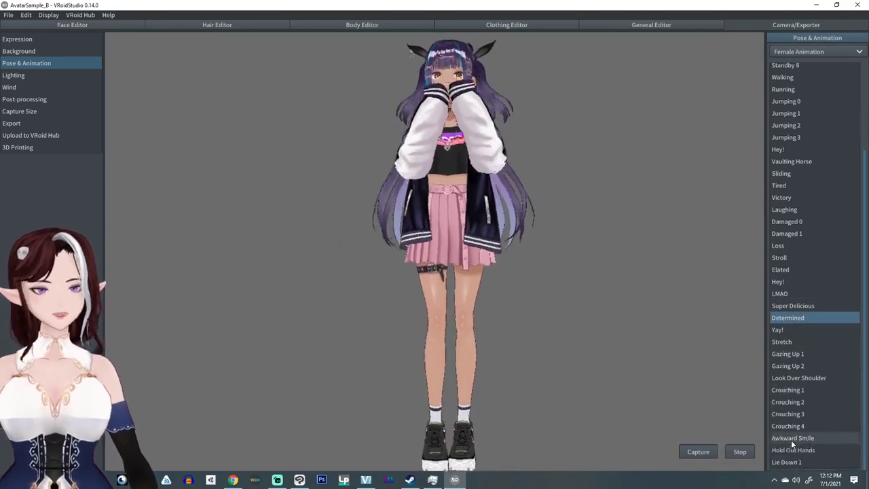
{"action": "left_click", "coordinate": [787, 403]}
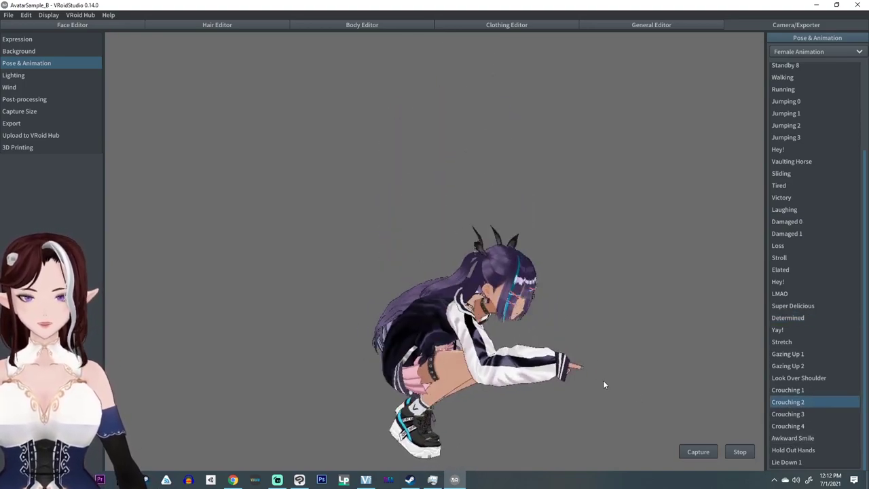
{"action": "left_click", "coordinate": [787, 462]}
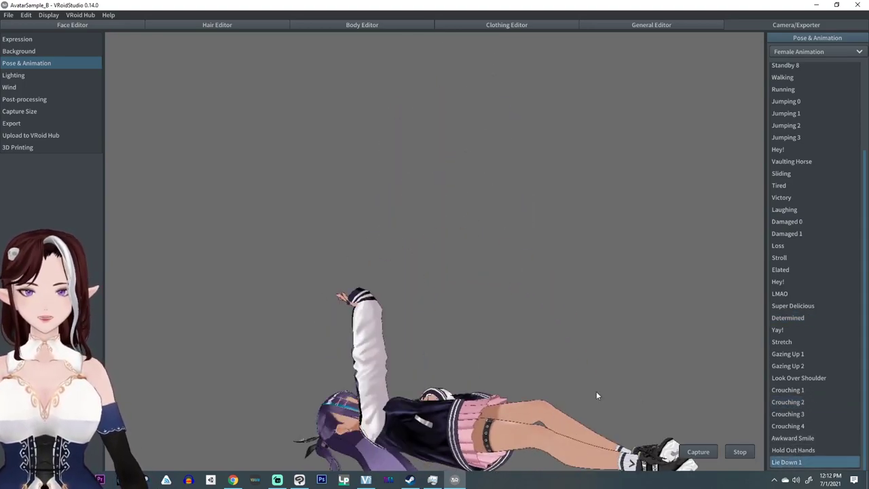
{"action": "scroll", "coordinate": [794, 424], "scroll_direction": "up", "scroll_amount": 5}
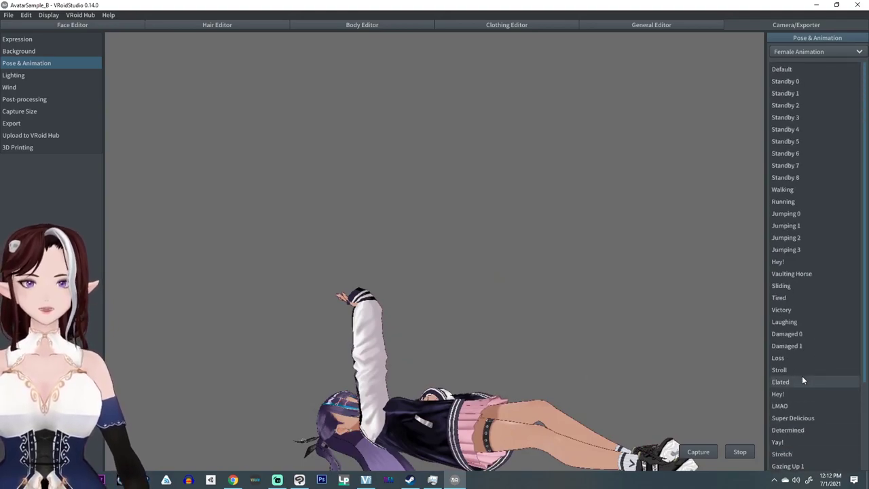
- Switch to the Male Animation set, preview Acrobatic 1, and select the Finger Gun animation
{"action": "left_click", "coordinate": [800, 53]}
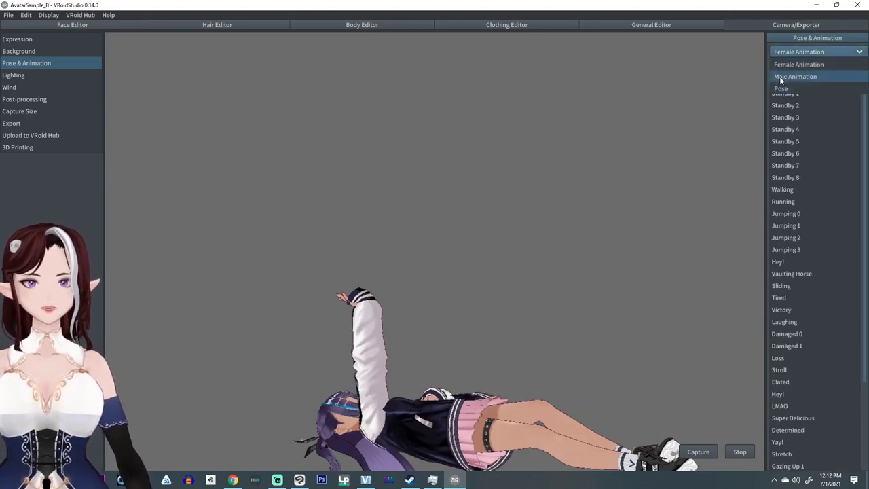
{"action": "left_click", "coordinate": [779, 76]}
{"action": "left_click", "coordinate": [791, 418]}
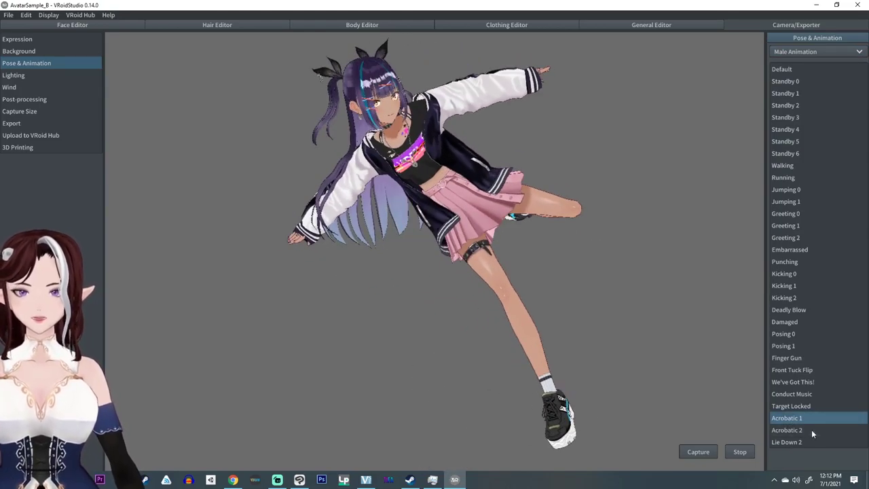
{"action": "left_click", "coordinate": [785, 359]}
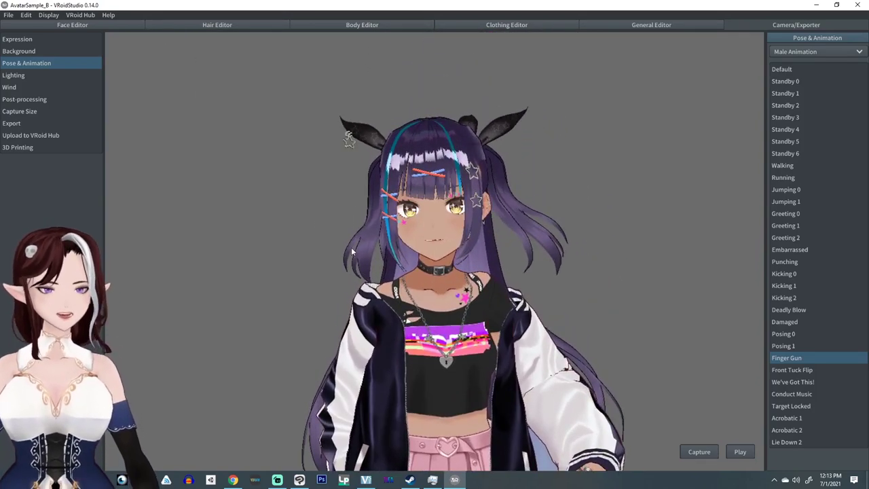
{"action": "scroll", "coordinate": [453, 288], "scroll_direction": "up", "scroll_amount": 1}
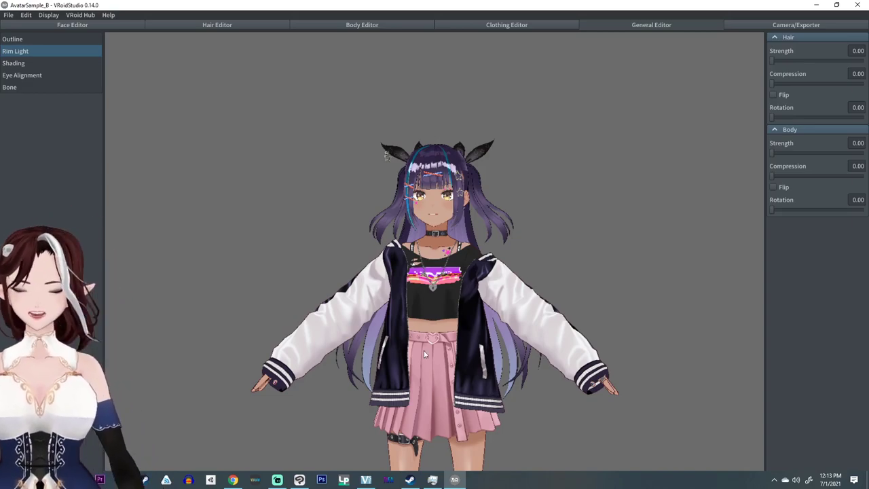
{"action": "mouse_move", "coordinate": [476, 419]}
{"action": "right_mouse_down"}
{"action": "mouse_move", "coordinate": [485, 410]}
{"action": "mouse_move", "coordinate": [476, 403]}
{"action": "right_mouse_up"}
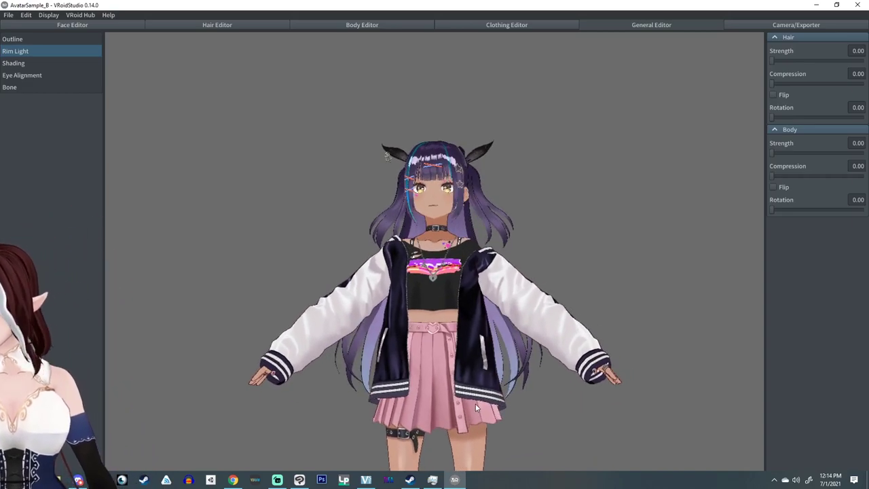
{"action": "middle_click_drag", "start_coordinate": [475, 404], "coordinate": [465, 355]}
{"action": "scroll", "coordinate": [466, 351], "scroll_direction": "down", "scroll_amount": 2}
{"action": "right_click_drag", "start_coordinate": [477, 353], "coordinate": [467, 329]}
{"action": "middle_click_drag", "start_coordinate": [466, 331], "coordinate": [478, 348]}
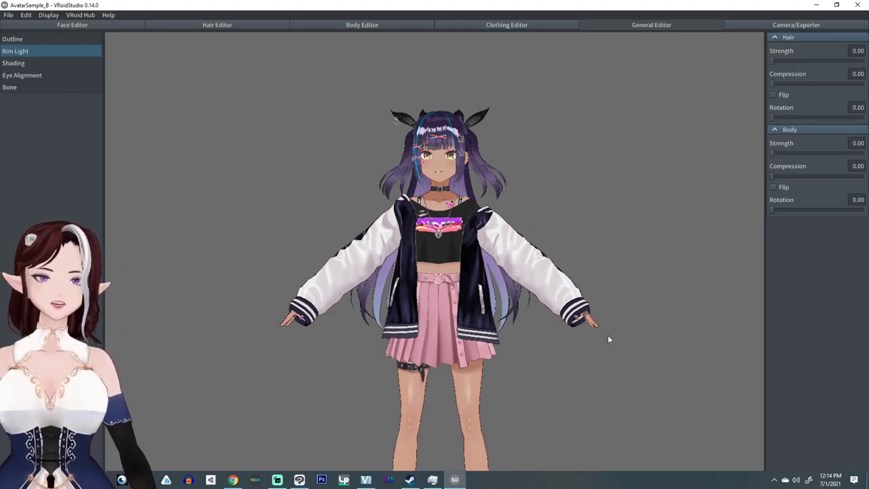
{"action": "mouse_move", "coordinate": [599, 350]}
{"action": "right_mouse_down"}
{"action": "mouse_move", "coordinate": [626, 351]}
{"action": "mouse_move", "coordinate": [599, 351]}
{"action": "right_mouse_up"}
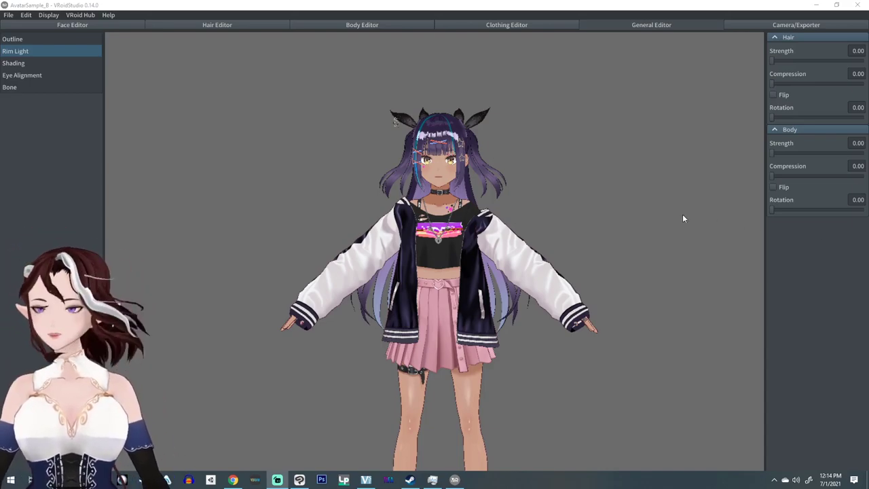
{"action": "left_click_drag", "start_coordinate": [683, 283], "coordinate": [527, 276]}
{"action": "right_click_drag", "start_coordinate": [528, 278], "coordinate": [535, 273]}
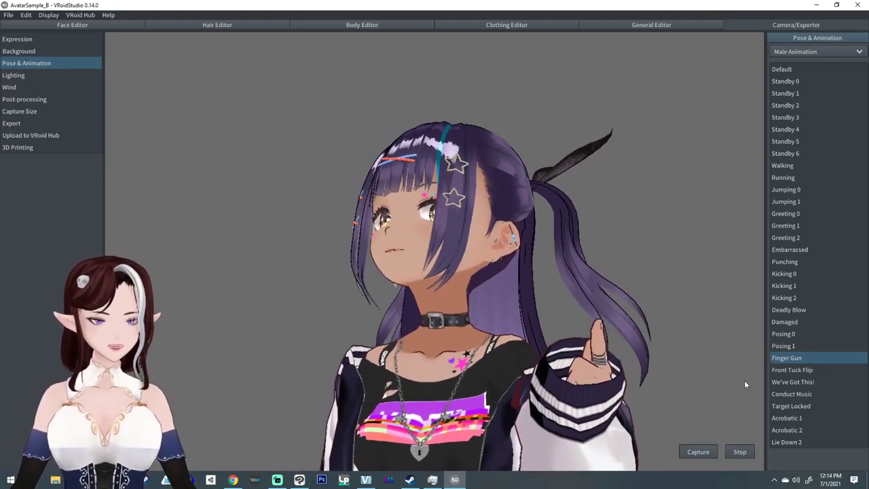
- Stop playback of the Finger Gun animation
{"action": "left_click", "coordinate": [739, 452]}
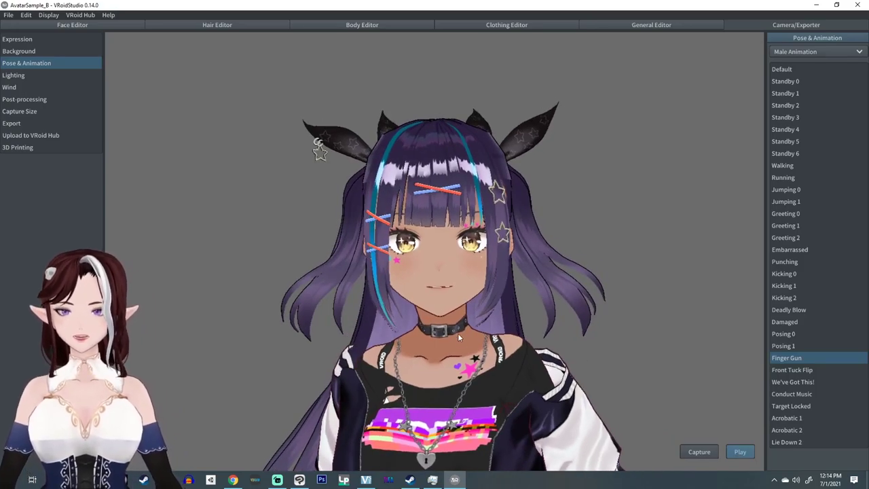
- Examine the avatar's face, hair accessories and upper body up close and from farther away
{"action": "scroll", "coordinate": [458, 334], "scroll_direction": "up", "scroll_amount": 5}
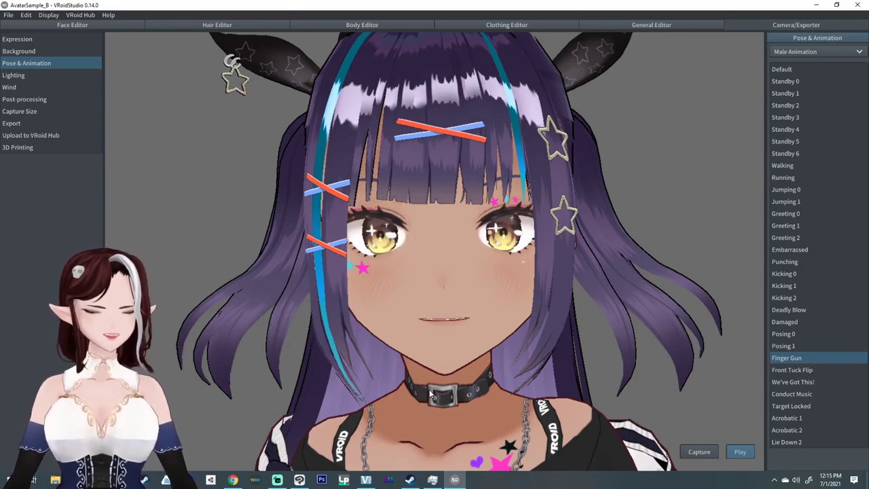
{"action": "scroll", "coordinate": [429, 393], "scroll_direction": "down", "scroll_amount": 5}
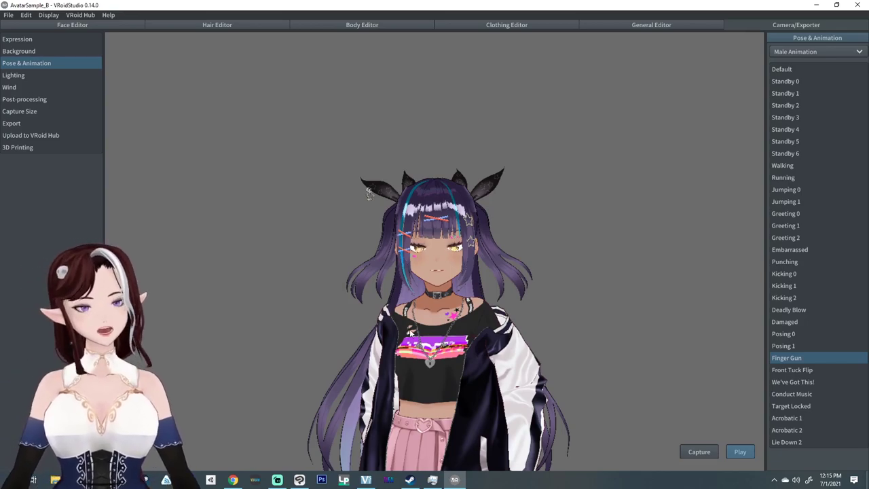
{"action": "mouse_move", "coordinate": [417, 358]}
{"action": "middle_mouse_down"}
{"action": "mouse_move", "coordinate": [430, 297]}
{"action": "mouse_move", "coordinate": [427, 344]}
{"action": "middle_mouse_up"}
{"action": "scroll", "coordinate": [430, 297], "scroll_direction": "down", "scroll_amount": 2}
{"action": "scroll", "coordinate": [432, 297], "scroll_direction": "down", "scroll_amount": 2}
{"action": "scroll", "coordinate": [426, 344], "scroll_direction": "up", "scroll_amount": 5}
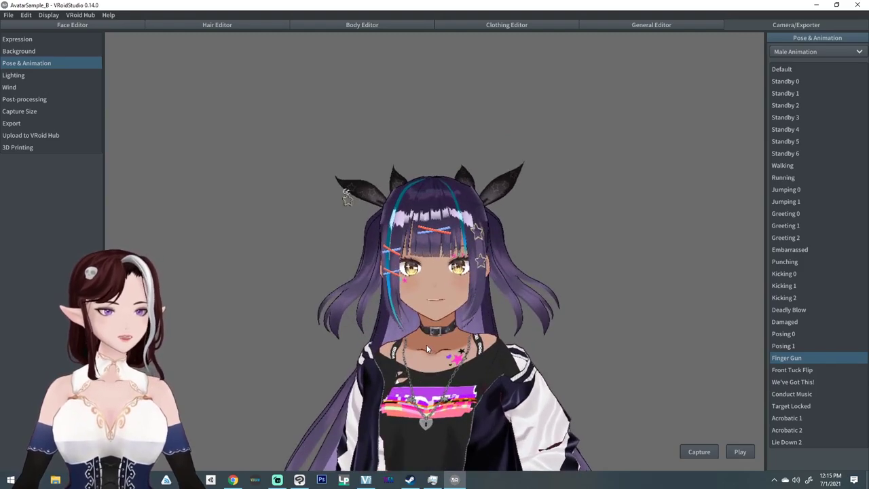
{"action": "right_click_drag", "start_coordinate": [426, 344], "coordinate": [424, 328]}
{"action": "scroll", "coordinate": [424, 344], "scroll_direction": "up", "scroll_amount": 3}
{"action": "scroll", "coordinate": [427, 351], "scroll_direction": "up", "scroll_amount": 4}
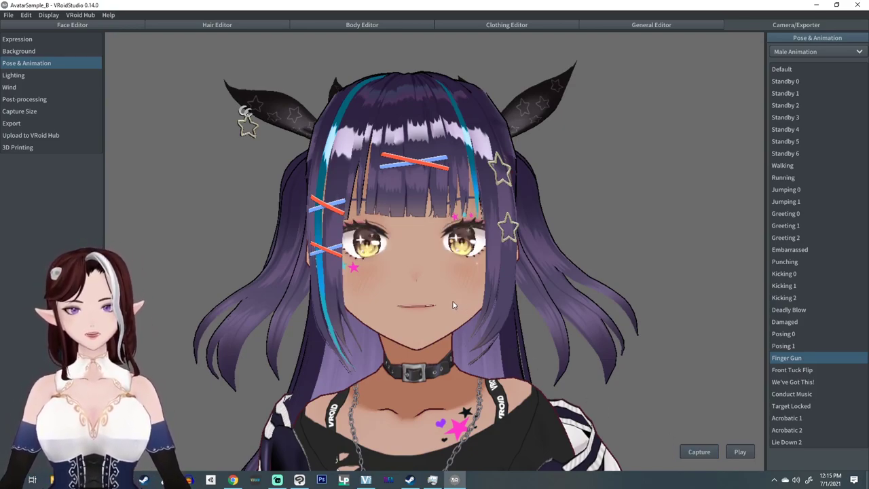
- In the Hair Editor, assign the second material in the first row to the Right Side3 hair group and browse the remaining hair groups
{"action": "left_click", "coordinate": [237, 25]}
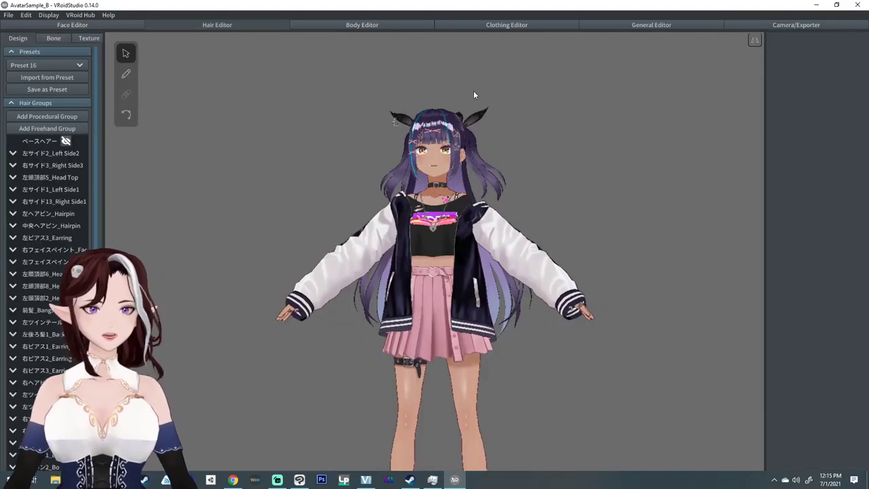
{"action": "left_click", "coordinate": [42, 164]}
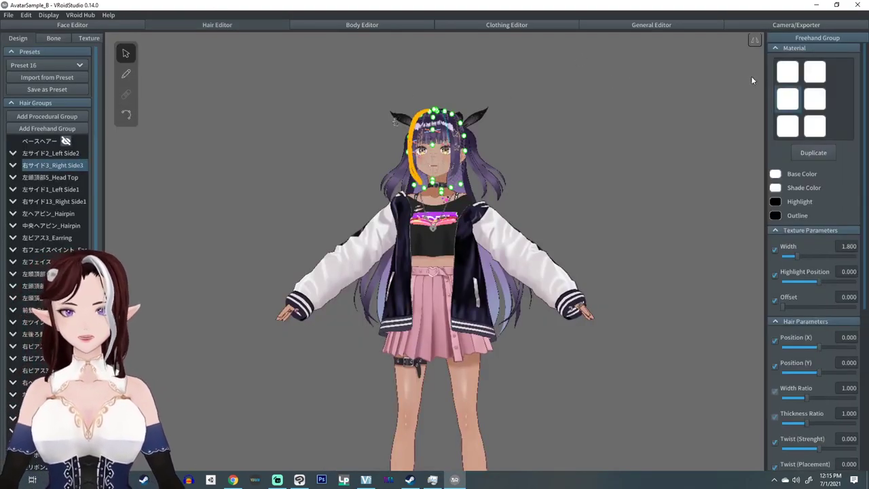
{"action": "left_click", "coordinate": [789, 126]}
{"action": "left_click", "coordinate": [811, 74]}
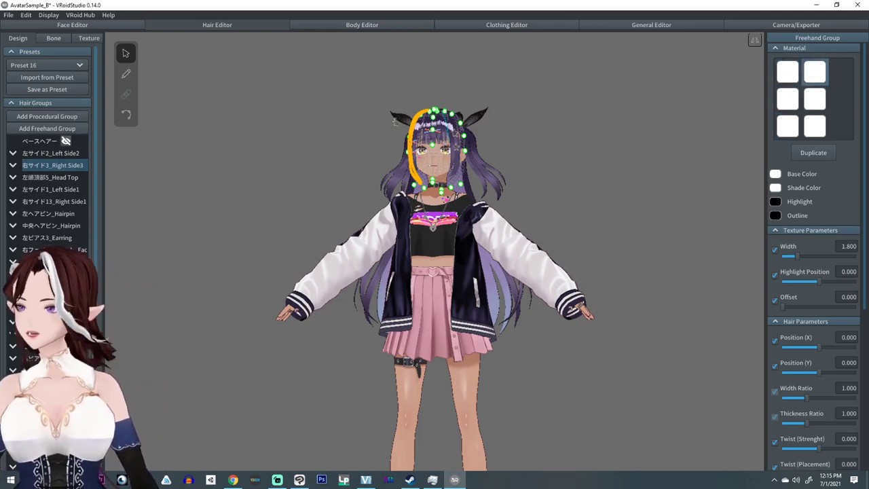
{"action": "scroll", "coordinate": [51, 258], "scroll_direction": "down", "scroll_amount": 3}
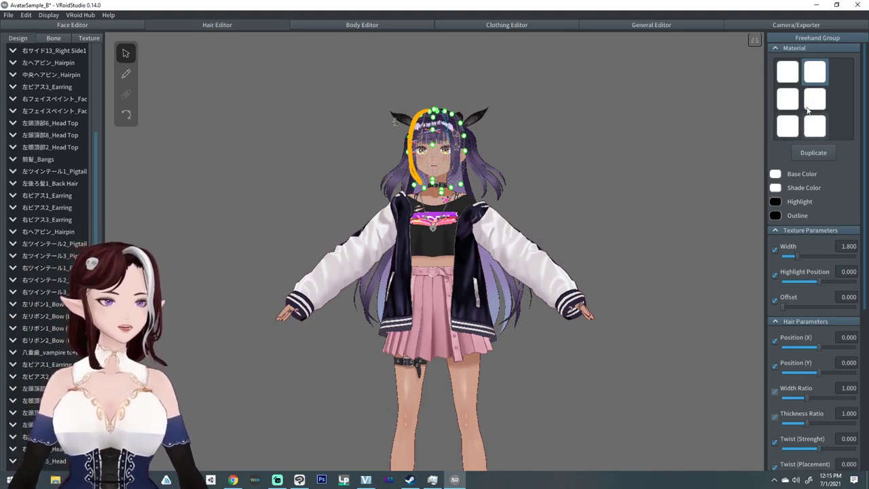
- Open the Body Editor and view the Whole Body and Bust parameters
{"action": "left_click", "coordinate": [389, 25]}
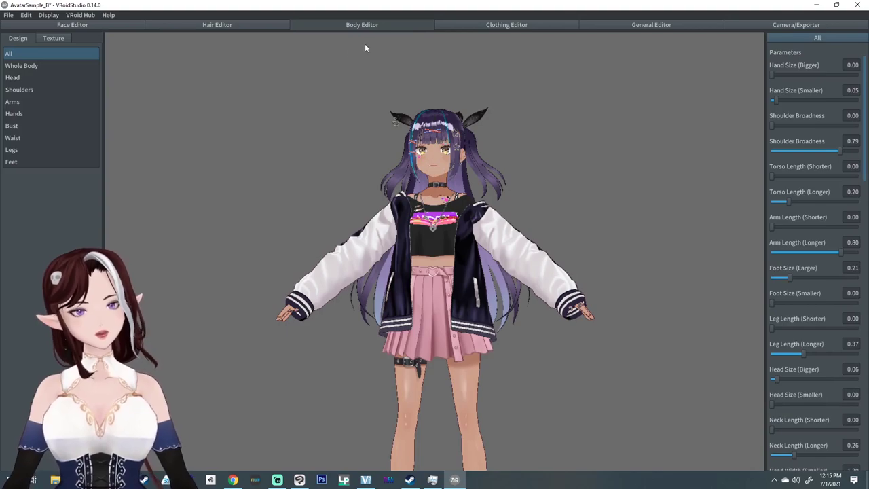
{"action": "left_click", "coordinate": [6, 66]}
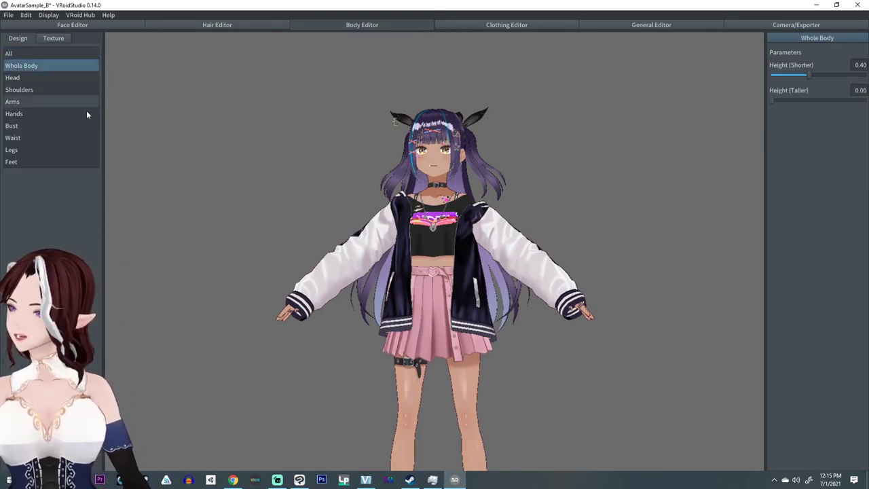
{"action": "left_click", "coordinate": [21, 125]}
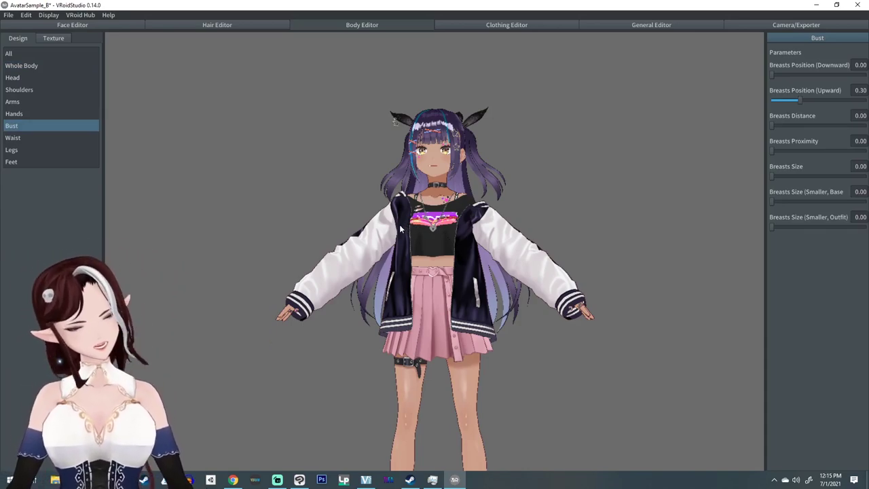
- Inspect the avatar's body and outfit from several angles and distances
{"action": "right_click_drag", "start_coordinate": [505, 348], "coordinate": [511, 347]}
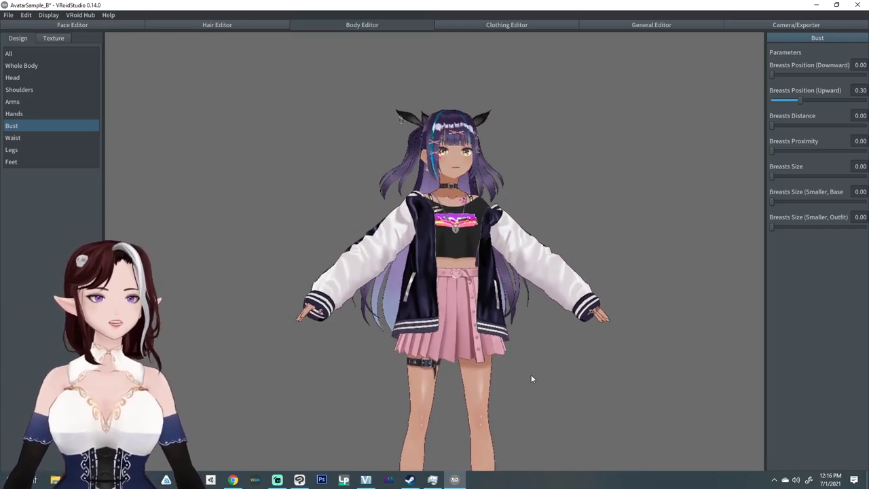
{"action": "right_click_drag", "start_coordinate": [528, 365], "coordinate": [517, 369]}
{"action": "scroll", "coordinate": [518, 365], "scroll_direction": "up", "scroll_amount": 6}
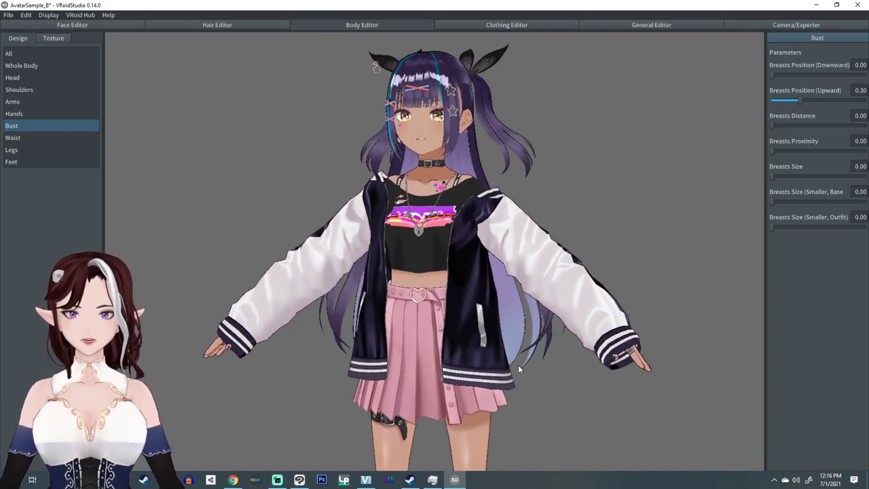
{"action": "middle_click_drag", "start_coordinate": [450, 271], "coordinate": [445, 330]}
{"action": "mouse_move", "coordinate": [440, 257]}
{"action": "right_mouse_down"}
{"action": "mouse_move", "coordinate": [469, 240]}
{"action": "mouse_move", "coordinate": [559, 270]}
{"action": "mouse_move", "coordinate": [620, 262]}
{"action": "mouse_move", "coordinate": [474, 248]}
{"action": "mouse_move", "coordinate": [442, 258]}
{"action": "right_mouse_up"}
{"action": "scroll", "coordinate": [441, 259], "scroll_direction": "down", "scroll_amount": 5}
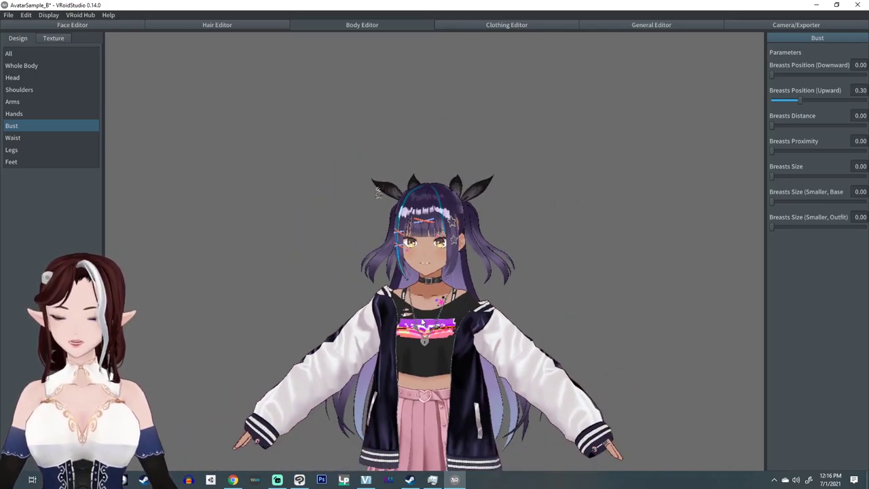
{"action": "mouse_move", "coordinate": [431, 289]}
{"action": "right_mouse_down"}
{"action": "mouse_move", "coordinate": [440, 279]}
{"action": "mouse_move", "coordinate": [445, 298]}
{"action": "mouse_move", "coordinate": [428, 290]}
{"action": "mouse_move", "coordinate": [423, 296]}
{"action": "right_mouse_up"}
{"action": "scroll", "coordinate": [444, 299], "scroll_direction": "up", "scroll_amount": 3}
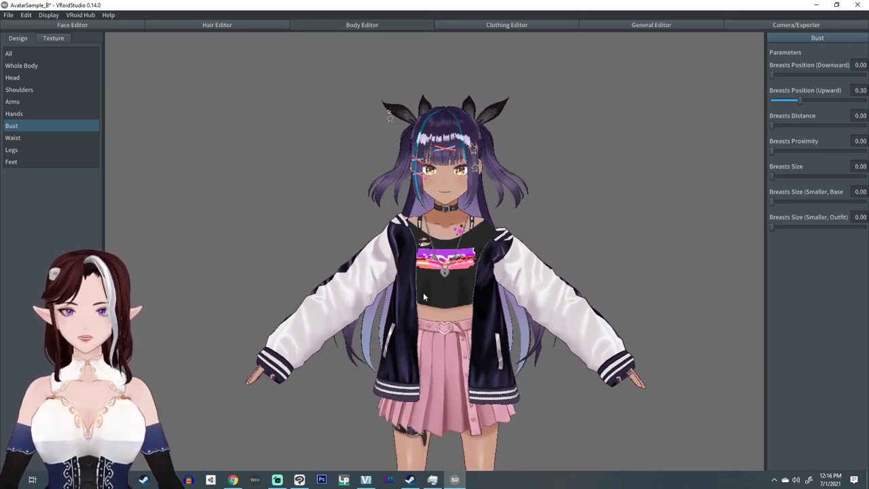
- Open the Clothing Editor's design settings and view the outfit from a slightly different angle
{"action": "left_click", "coordinate": [497, 25]}
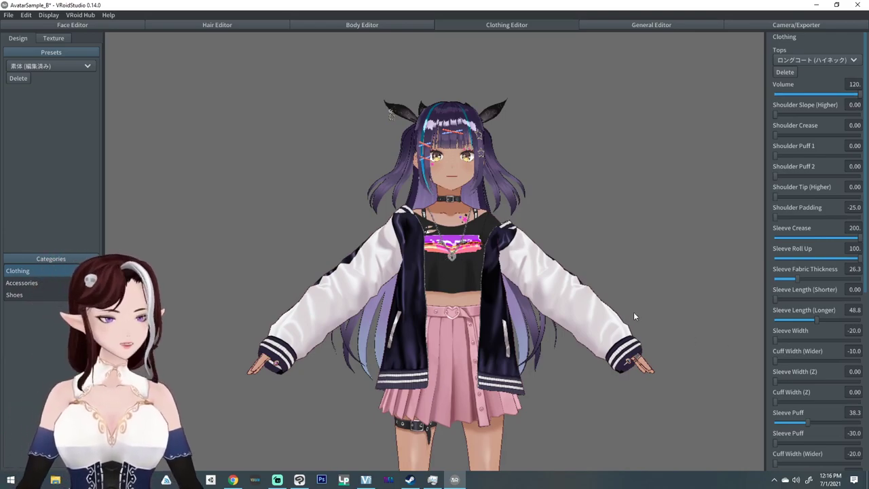
{"action": "right_click_drag", "start_coordinate": [601, 306], "coordinate": [588, 309]}
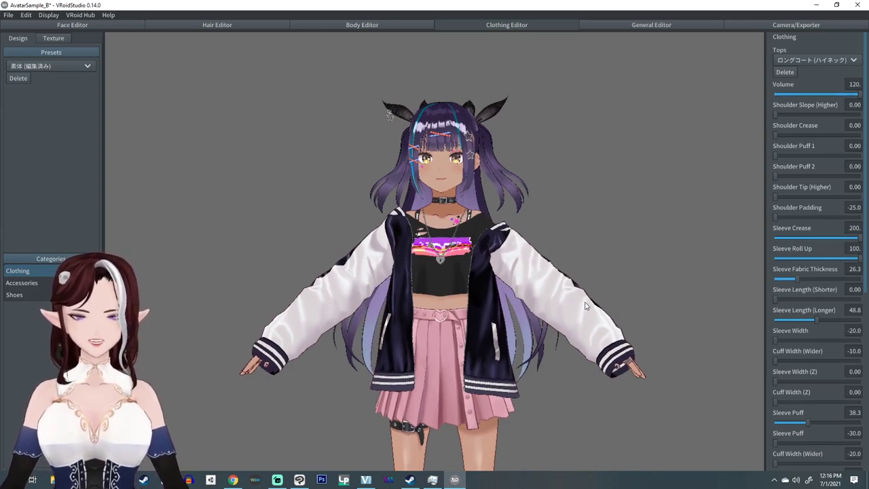